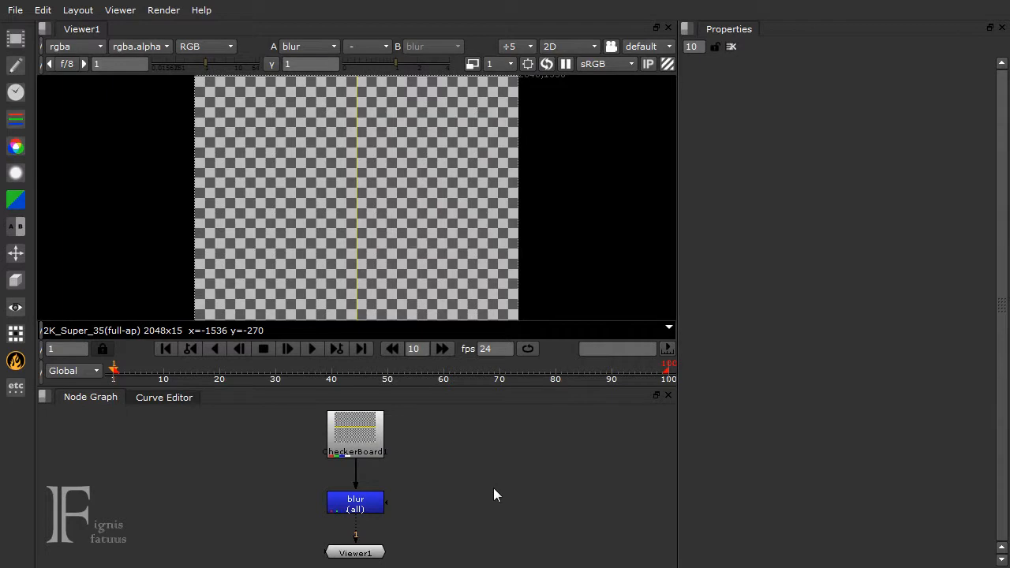
Pan across the node graph and zoom in and out around the CheckerBoard1, blur and Viewer1 nodes
middle_drag(480, 488, 460, 480)
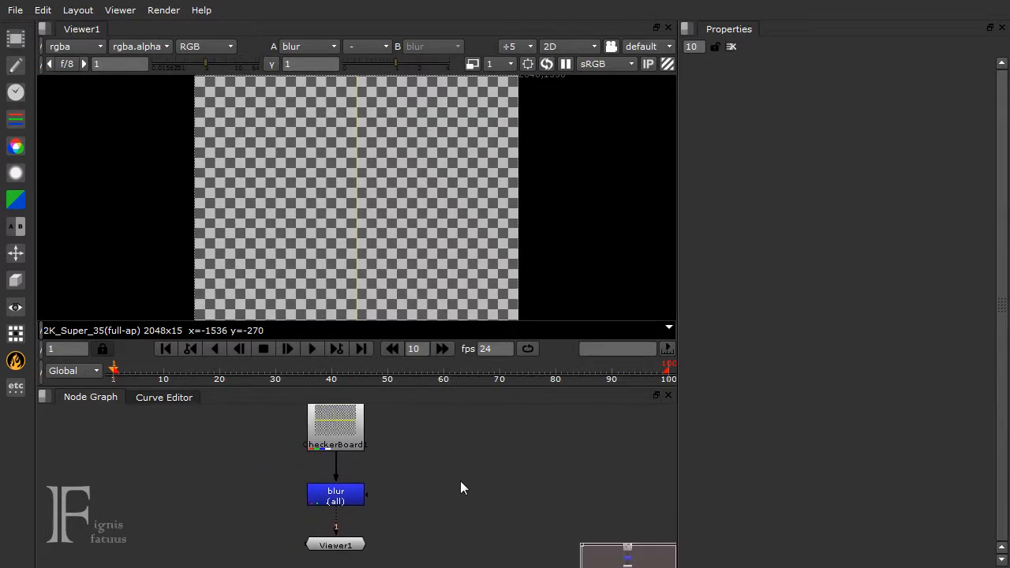
scroll(458, 467, down, 5)
scroll(457, 474, up, 2)
scroll(455, 476, down, 1)
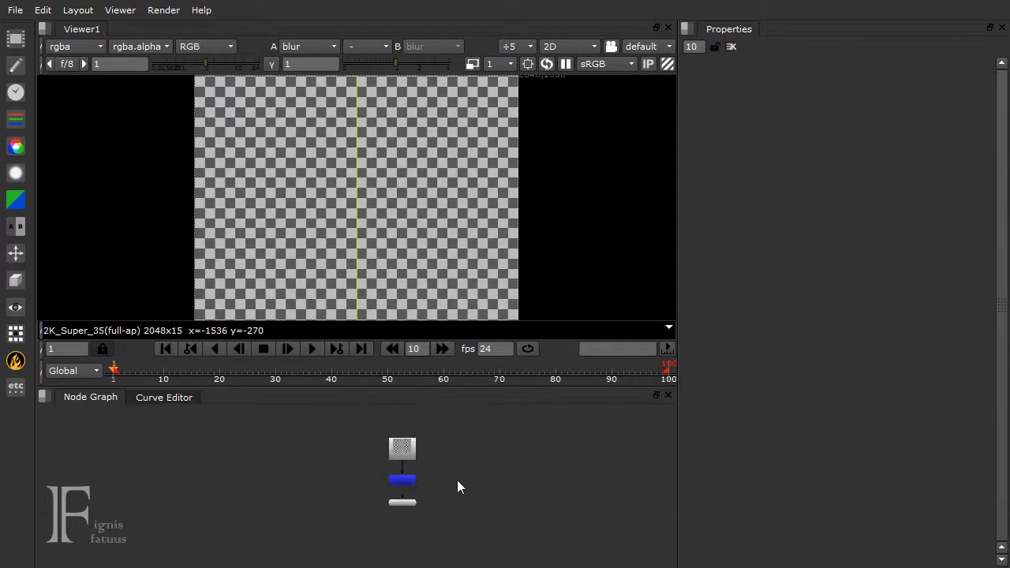
scroll(458, 480, up, 2)
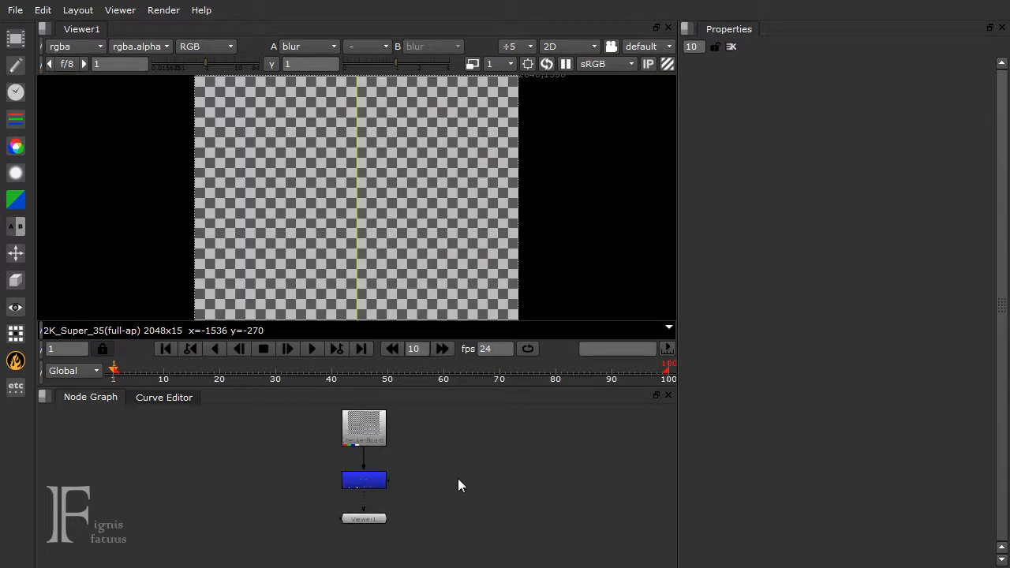
scroll(411, 209, down, 3)
scroll(409, 213, up, 4)
scroll(408, 216, down, 2)
scroll(408, 216, up, 3)
Zoom and pan the viewer image and the timeline to change the visible image area and frame range
middle_drag(417, 212, 389, 228)
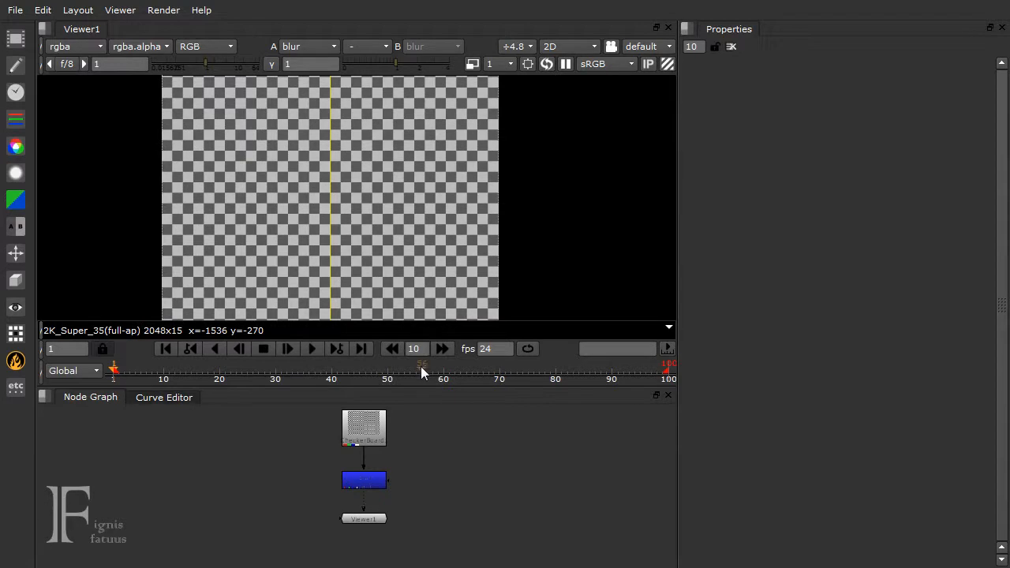
scroll(415, 368, down, 3)
scroll(416, 371, up, 5)
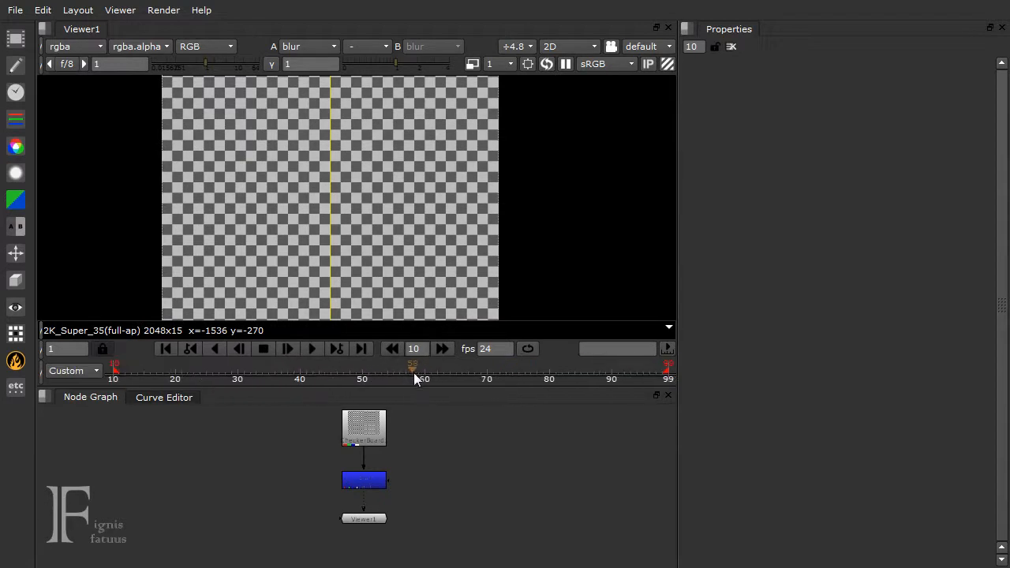
middle_drag(437, 372, 404, 371)
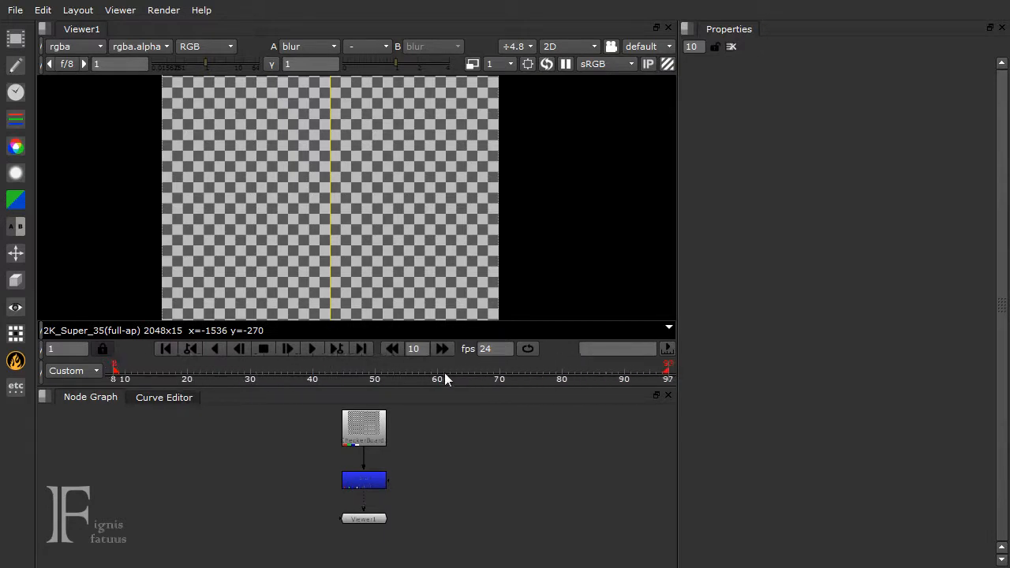
scroll(420, 368, down, 4)
scroll(416, 366, up, 3)
scroll(413, 368, down, 3)
scroll(412, 367, up, 4)
scroll(397, 241, up, 2)
scroll(395, 506, down, 3)
scroll(408, 491, up, 3)
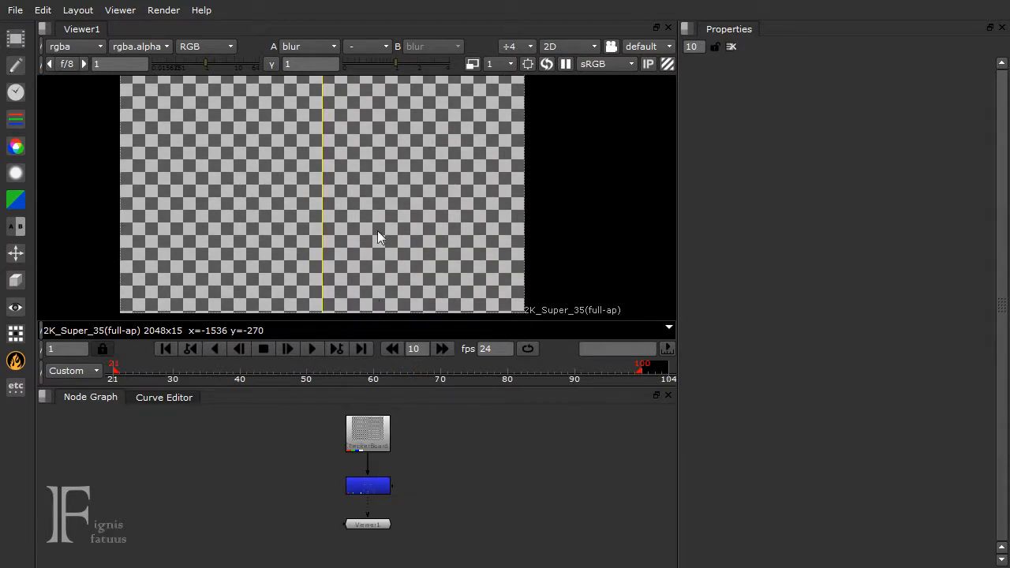
Fit the checkerboard image in the viewer and enlarge the viewer pane slightly into the node graph's space
click(509, 47)
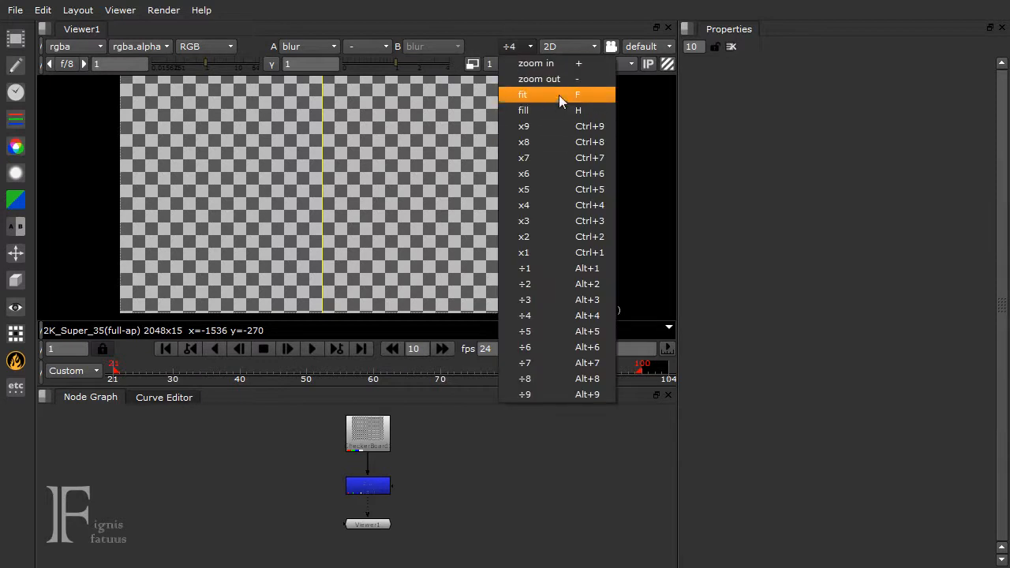
click(290, 118)
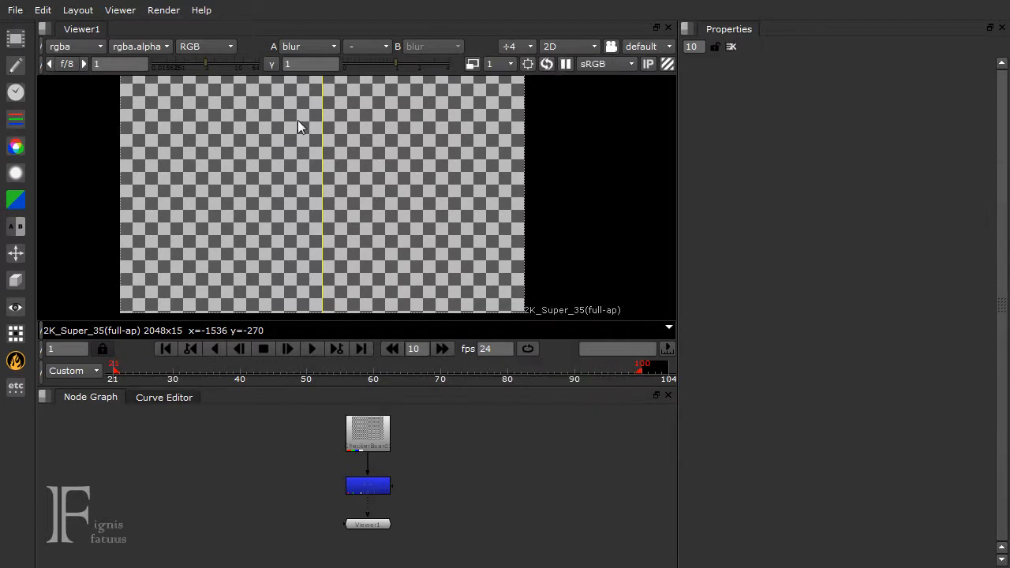
scroll(293, 122, down, 2)
scroll(302, 136, up, 1)
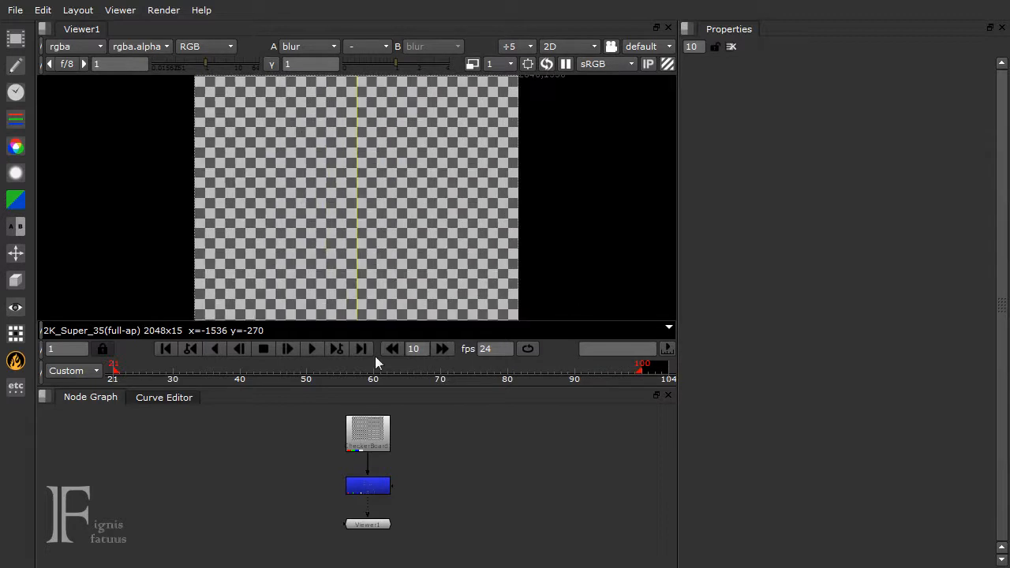
drag(402, 387, 446, 415)
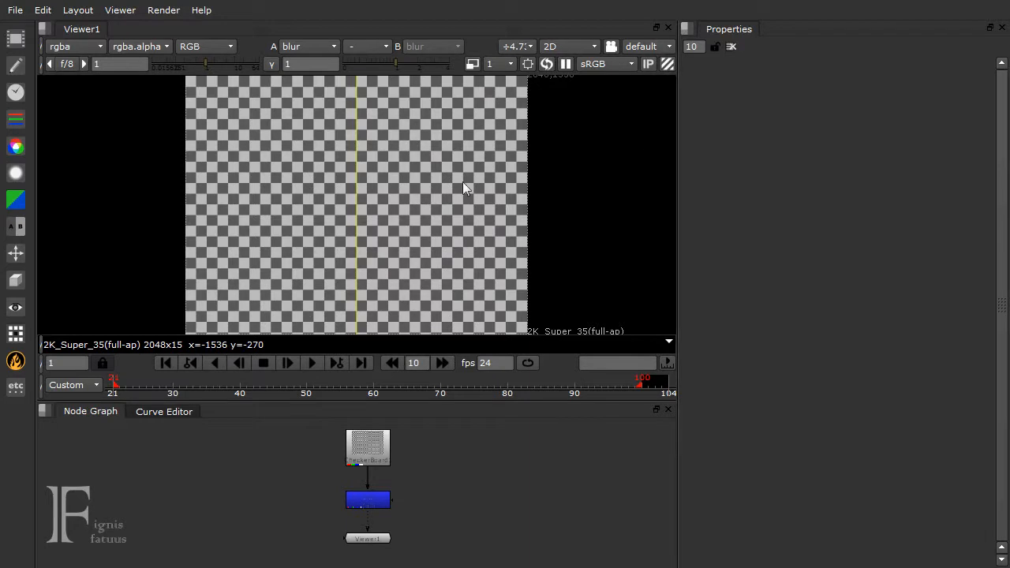
Maximize the viewer and the node graph panes in turn, restoring the normal layout each time
key(space)
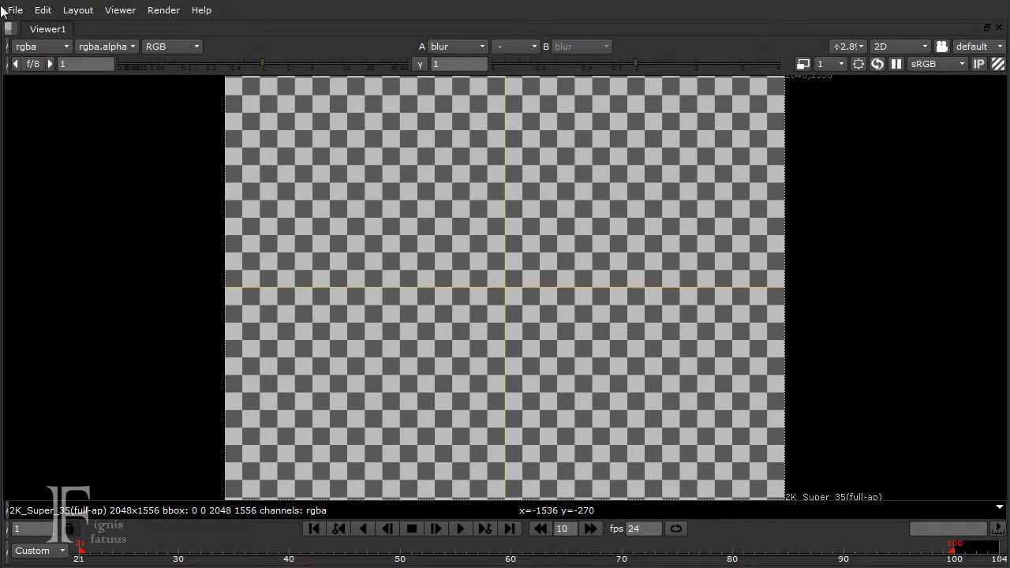
key(space)
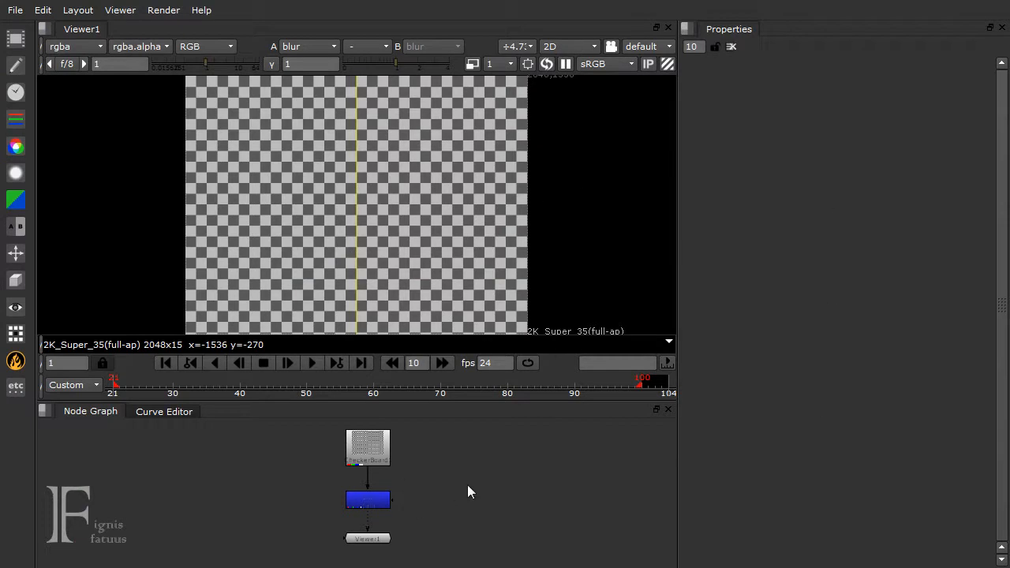
key(space)
drag(506, 392, 129, 566)
drag(369, 440, 409, 224)
click(250, 253)
key(space)
key(space)
key(space)
key(space)
key(space)
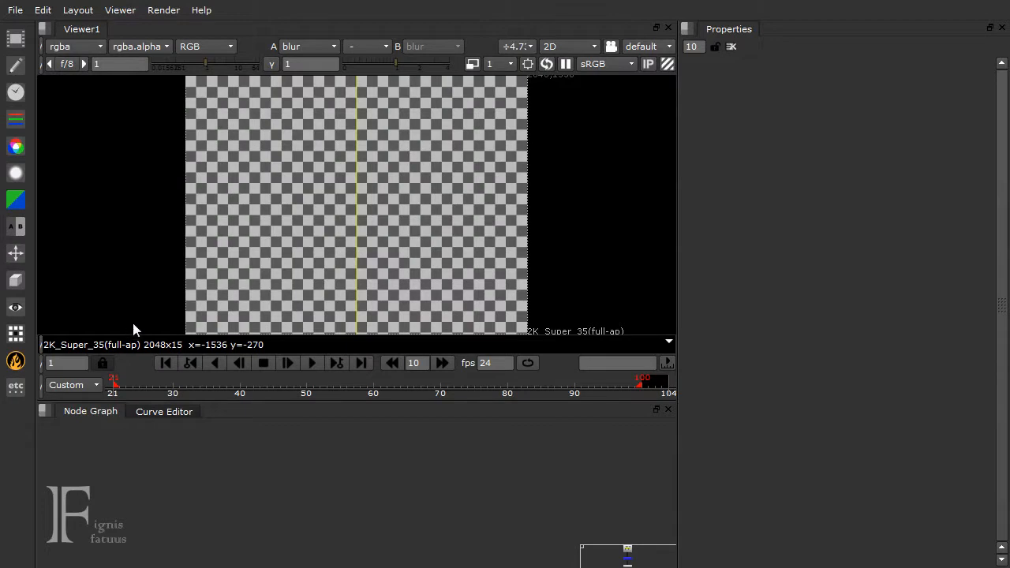
Go to the first frame of the timeline range and enlarge the node graph's overview map to bring the nodes into view
click(164, 362)
drag(582, 546, 440, 488)
drag(558, 505, 557, 530)
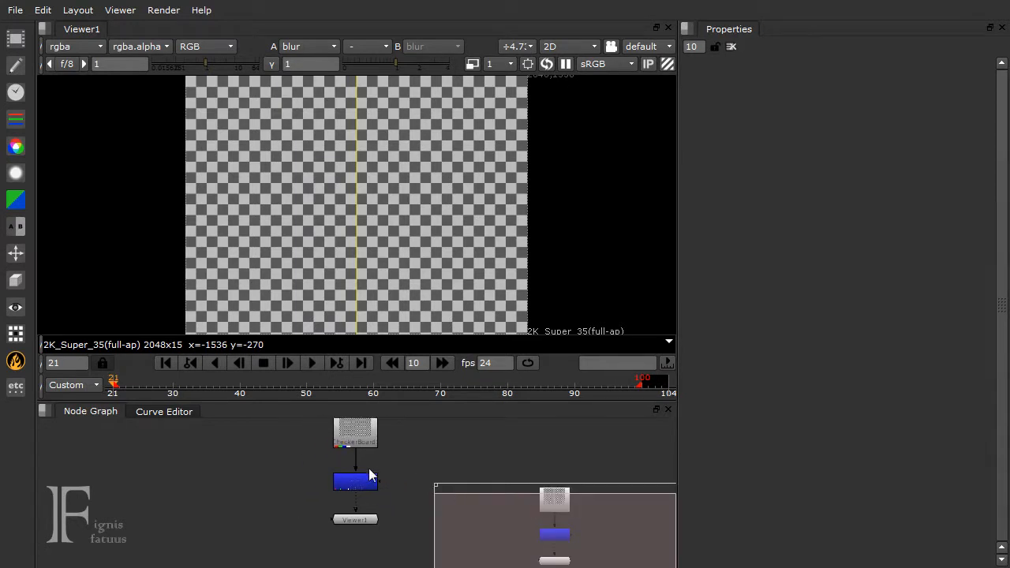
Spread the CheckerBoard1, blur and Viewer1 nodes far apart across the node graph
scroll(366, 481, down, 8)
drag(361, 469, 332, 407)
scroll(332, 419, up, 8)
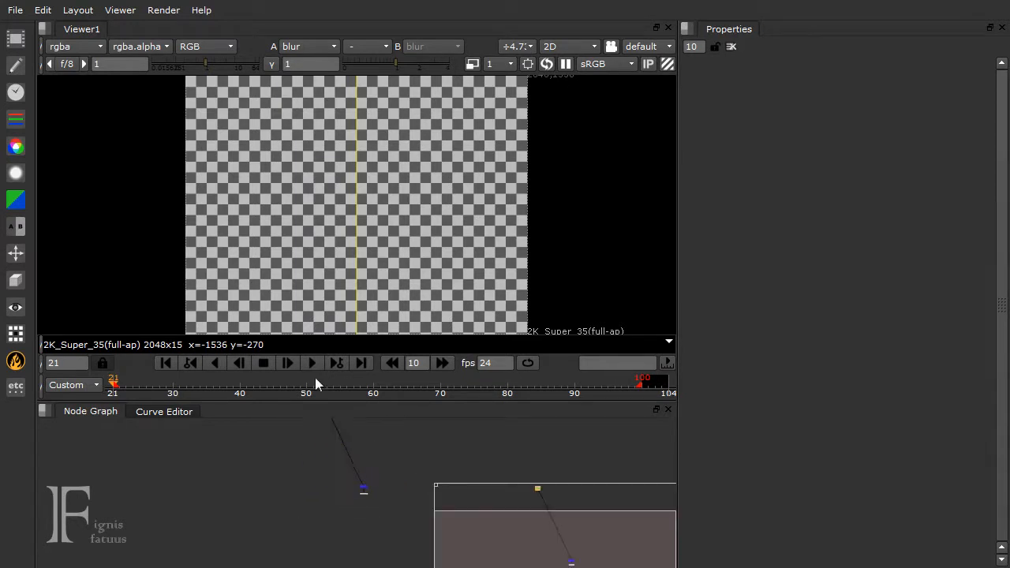
scroll(368, 509, down, 3)
drag(355, 509, 52, 567)
drag(356, 500, 559, 566)
scroll(360, 499, up, 4)
middle_drag(335, 498, 93, 308)
middle_drag(315, 432, 287, 492)
scroll(312, 494, up, 3)
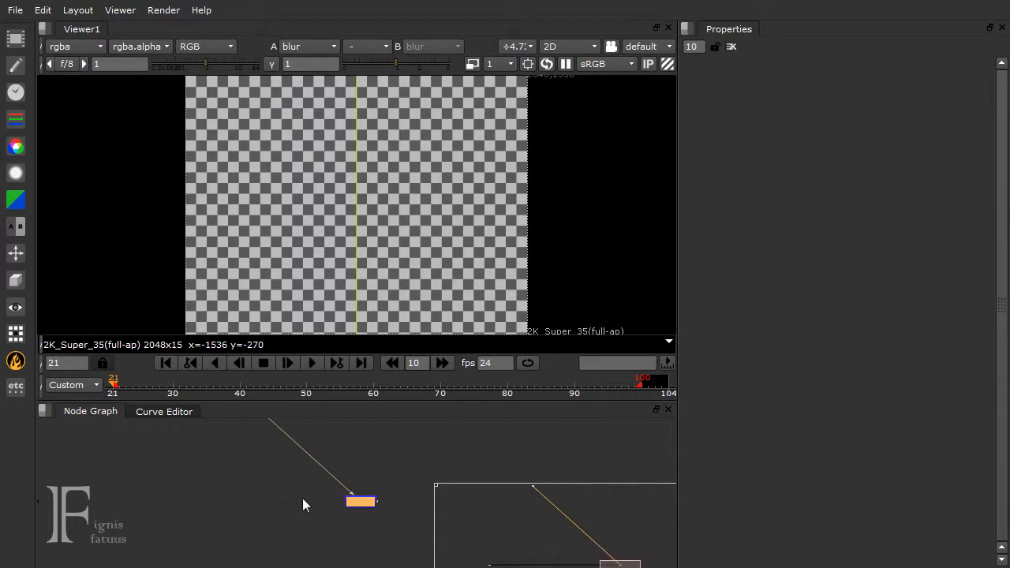
scroll(378, 498, up, 2)
click(383, 518)
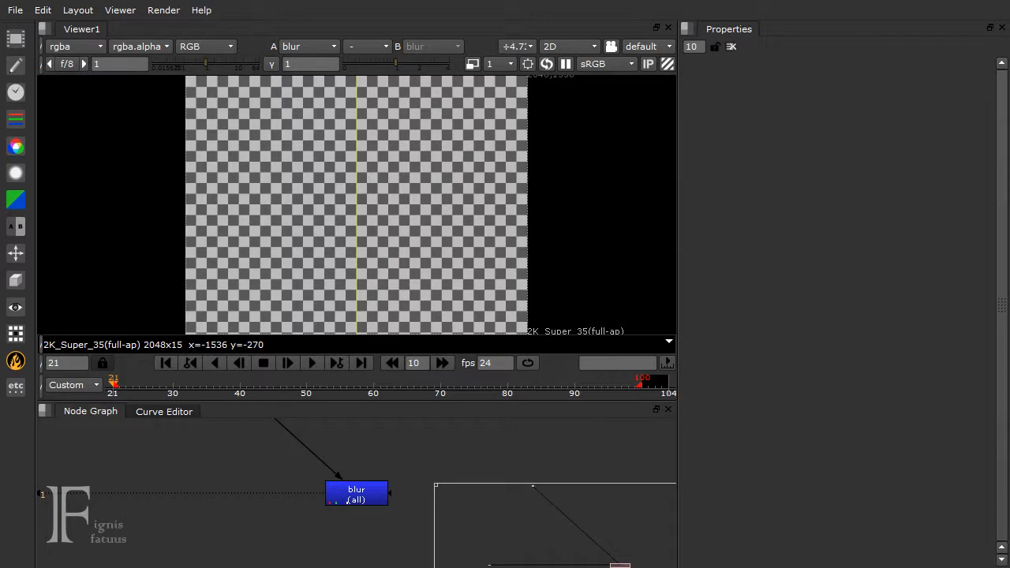
Shrink the node graph's overview map and frame all the spread-out nodes in the node graph
drag(619, 564, 474, 558)
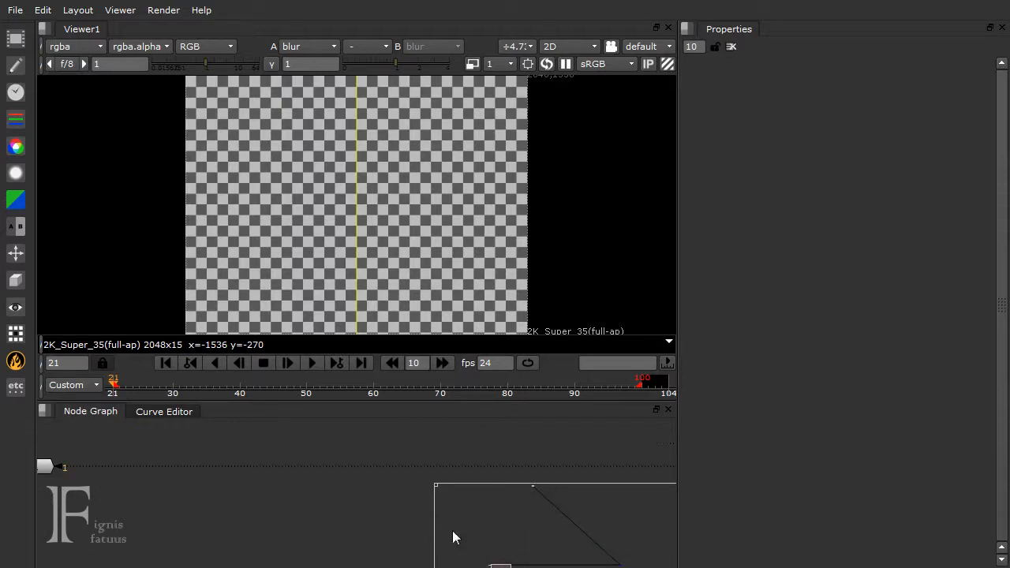
drag(438, 486, 502, 506)
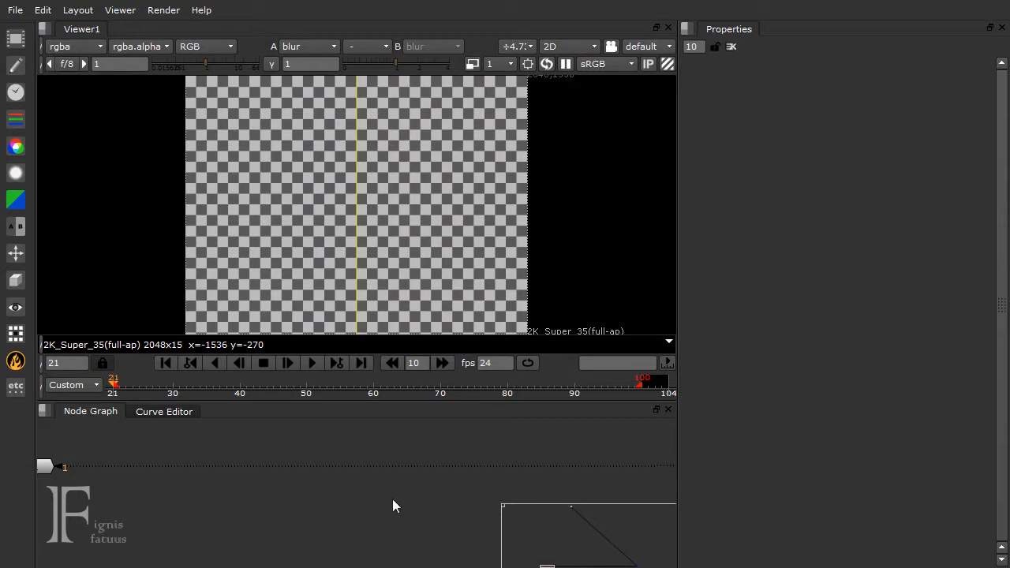
key(f)
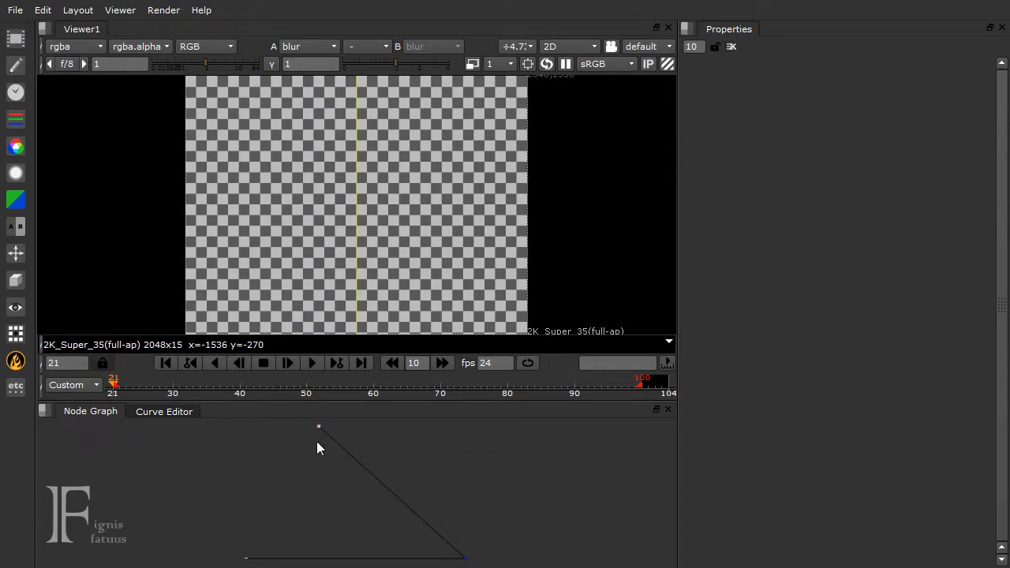
scroll(317, 441, up, 10)
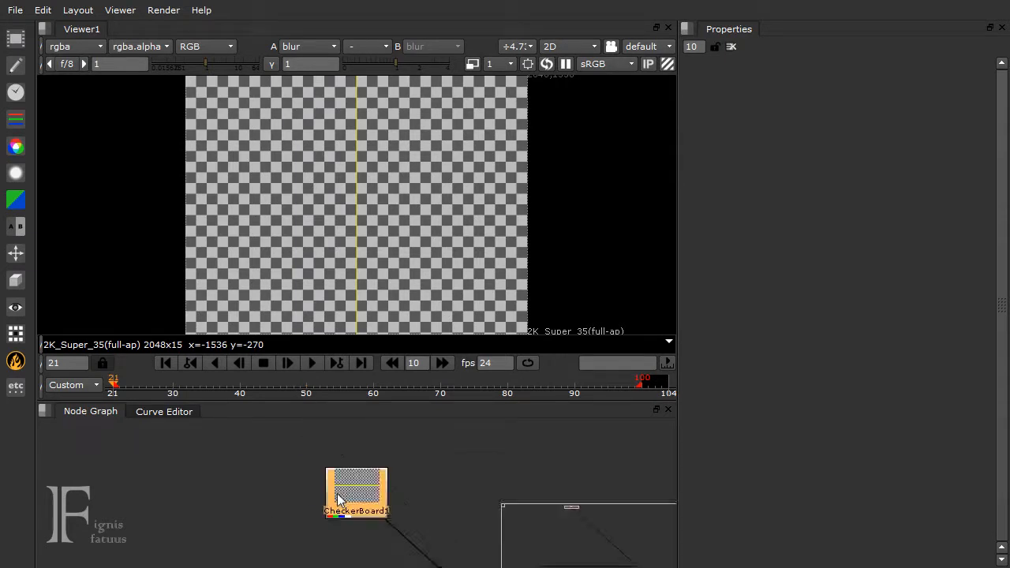
click(286, 489)
key(f)
Gather the blur and Viewer1 nodes beneath CheckerBoard1 and connect the viewer to the blur node
drag(462, 558, 402, 511)
drag(466, 562, 370, 478)
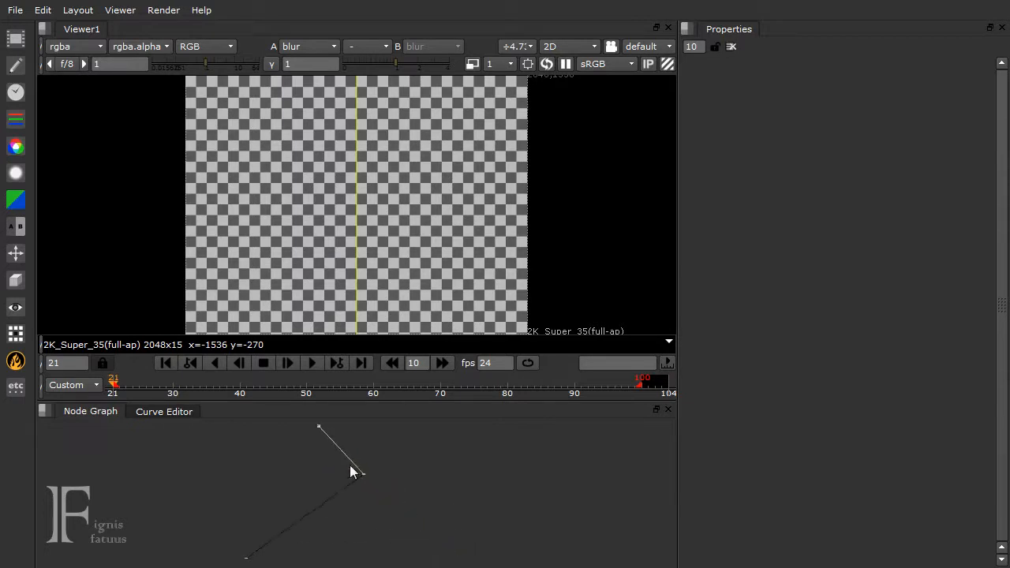
mouse_move(247, 562)
mouse_down()
mouse_move(277, 535)
mouse_move(246, 562)
mouse_up()
click(250, 550)
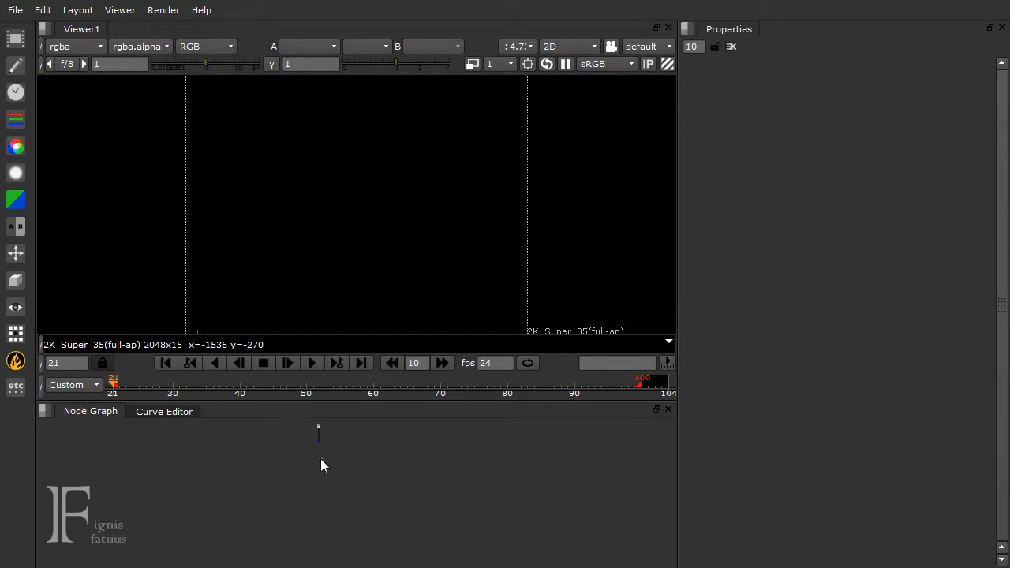
key(f)
drag(361, 556, 345, 540)
key(1)
Align the CheckerBoard1, blur and Viewer1 nodes in a vertical column with space between them
scroll(363, 505, up, 3)
drag(339, 534, 341, 513)
middle_drag(405, 436, 402, 500)
drag(338, 431, 337, 506)
middle_drag(361, 503, 409, 494)
scroll(366, 467, up, 4)
mouse_move(360, 464)
mouse_down()
mouse_move(384, 465)
mouse_move(361, 469)
mouse_up()
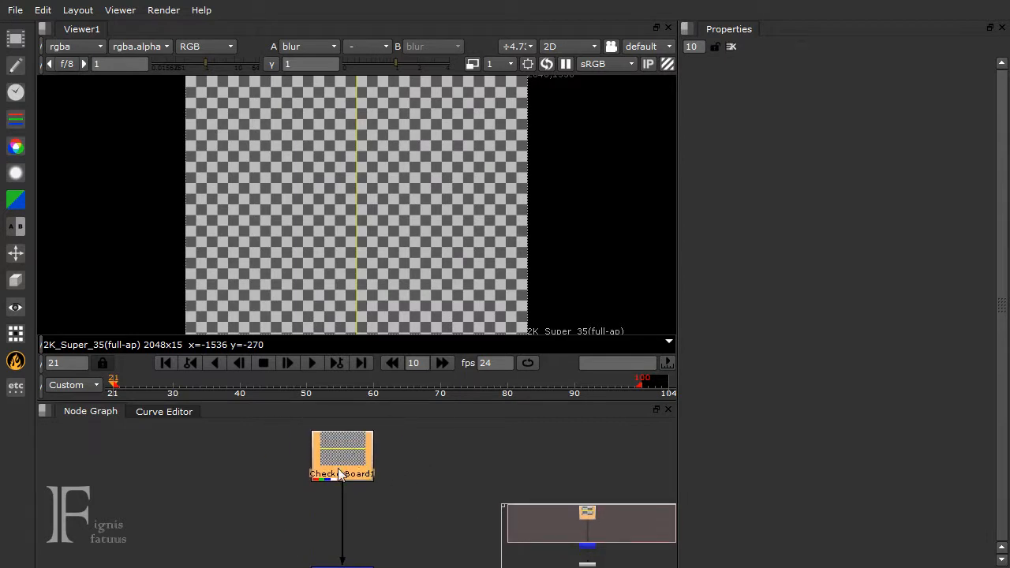
Insert a Blur node between CheckerBoard1 and the existing blur node, and delete it after repositioning it
click(17, 172)
click(57, 11)
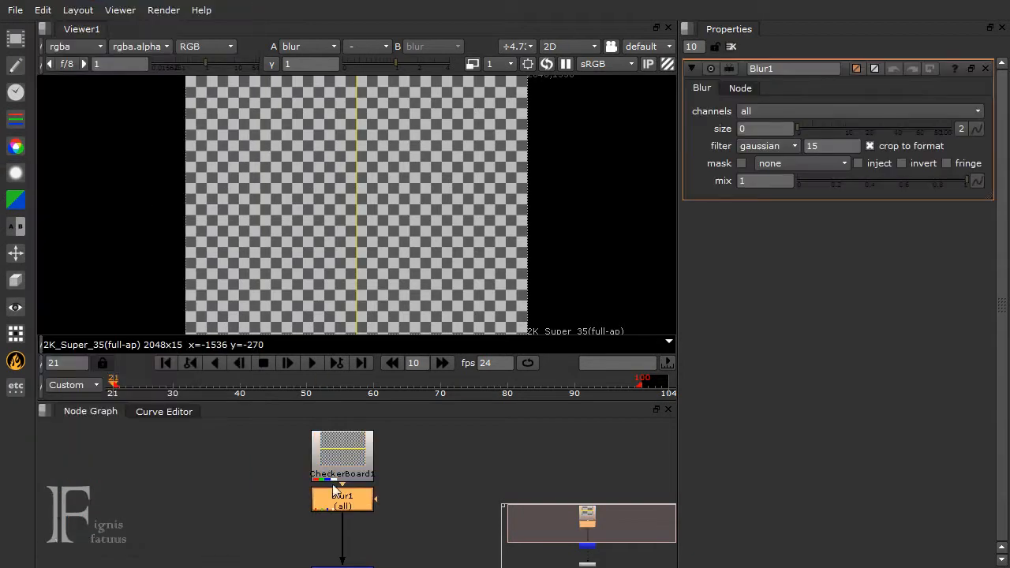
drag(333, 491, 335, 519)
middle_drag(374, 525, 323, 440)
middle_drag(304, 500, 356, 545)
middle_drag(355, 507, 374, 513)
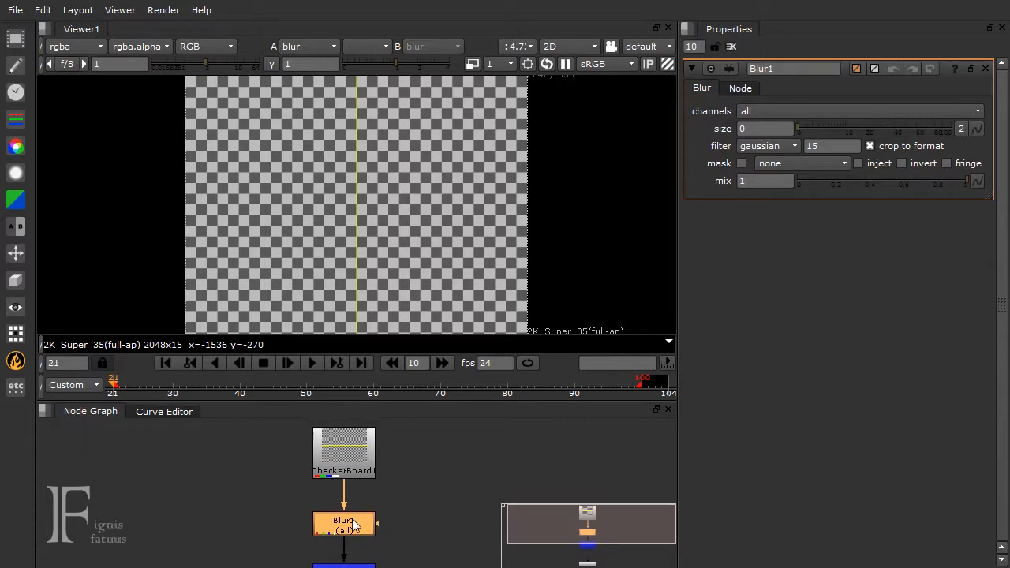
key(Delete)
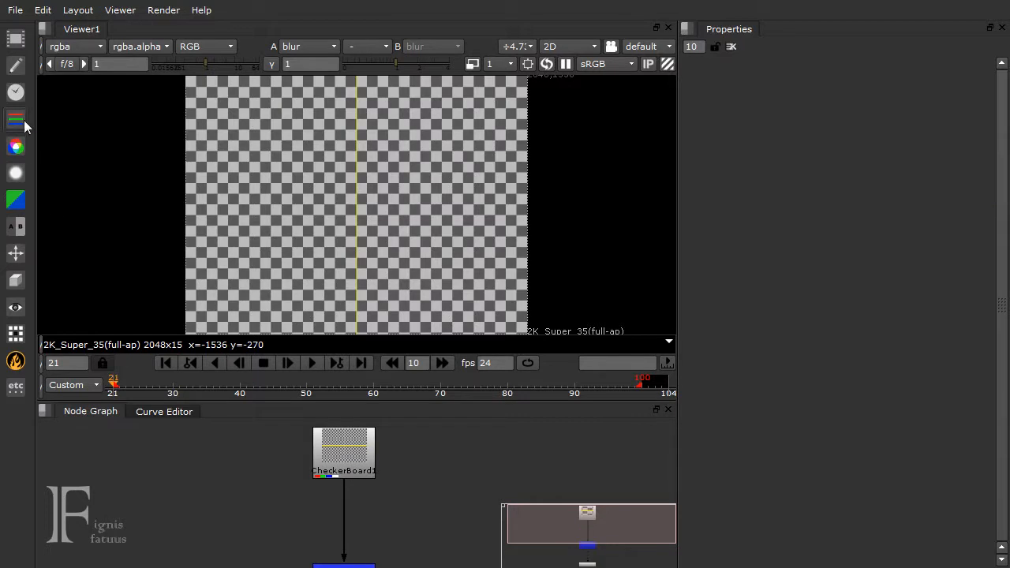
Add a Blur node as a separate branch off CheckerBoard1, move it beside the chain, and delete it
click(16, 173)
click(60, 10)
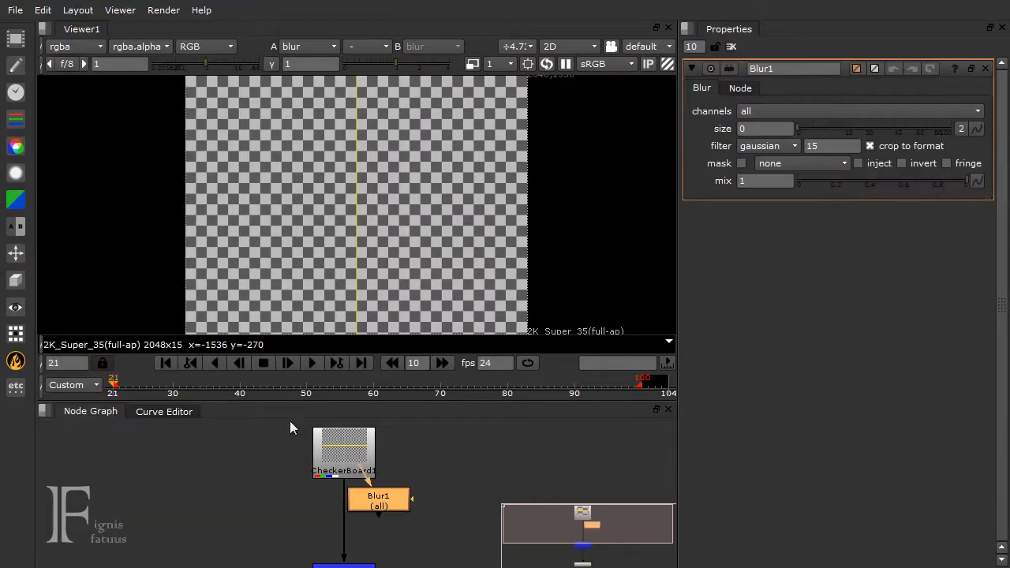
drag(376, 502, 149, 502)
drag(132, 469, 371, 467)
drag(220, 508, 255, 518)
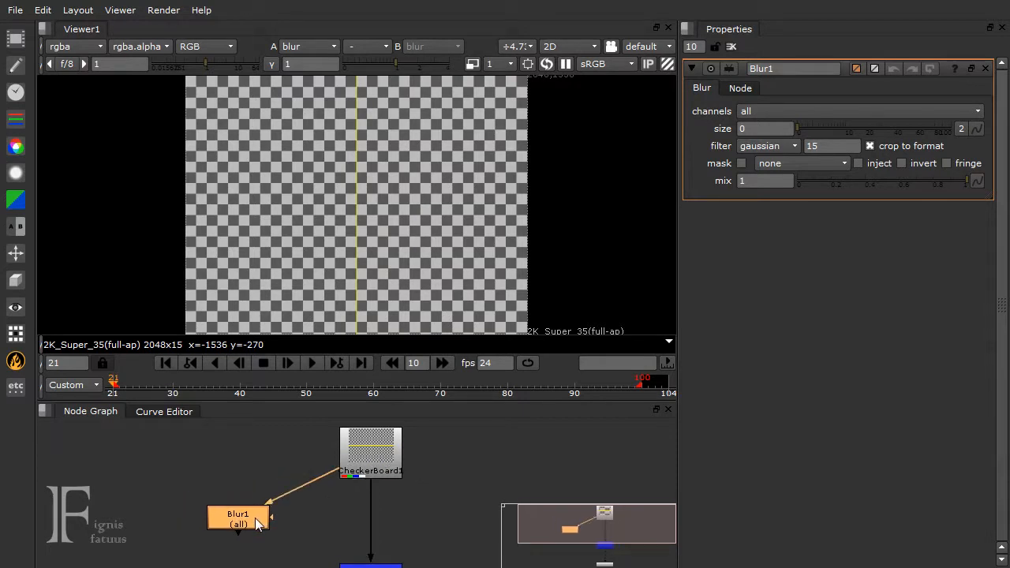
key(Delete)
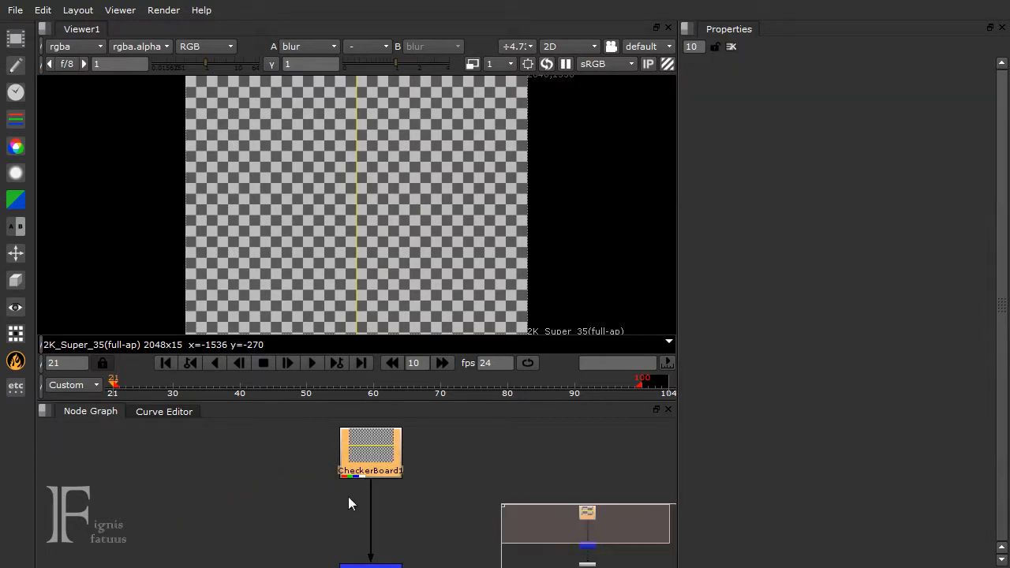
Deselect CheckerBoard1 and shrink the node graph's overview map to a small size
middle_drag(329, 495, 293, 494)
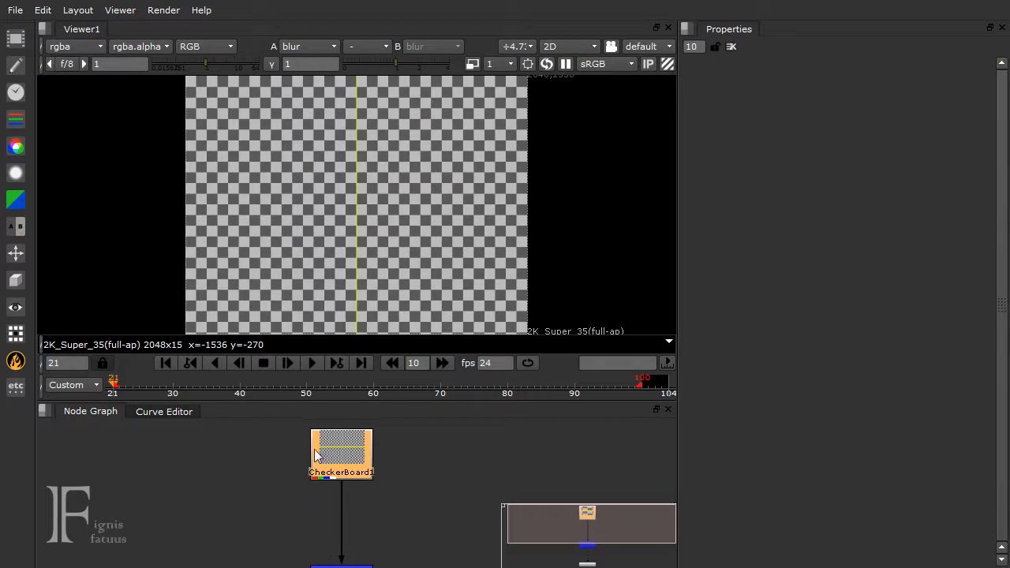
middle_drag(355, 526, 333, 537)
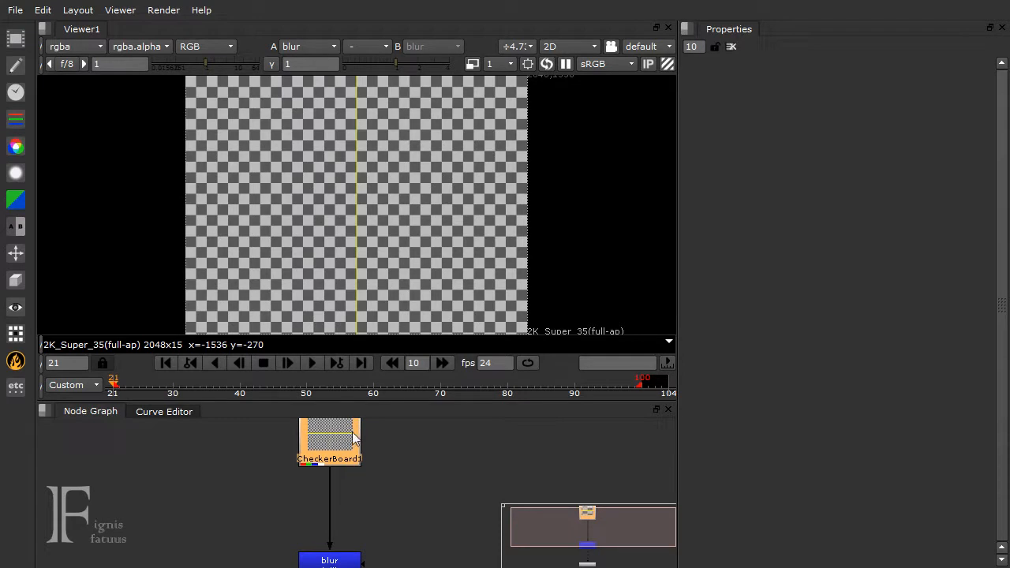
click(242, 464)
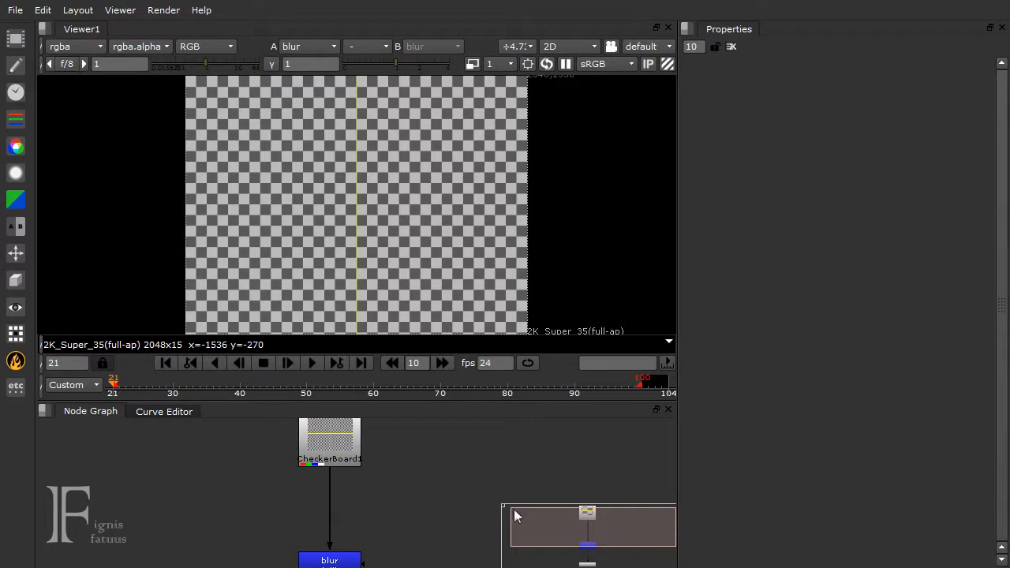
drag(507, 508, 588, 536)
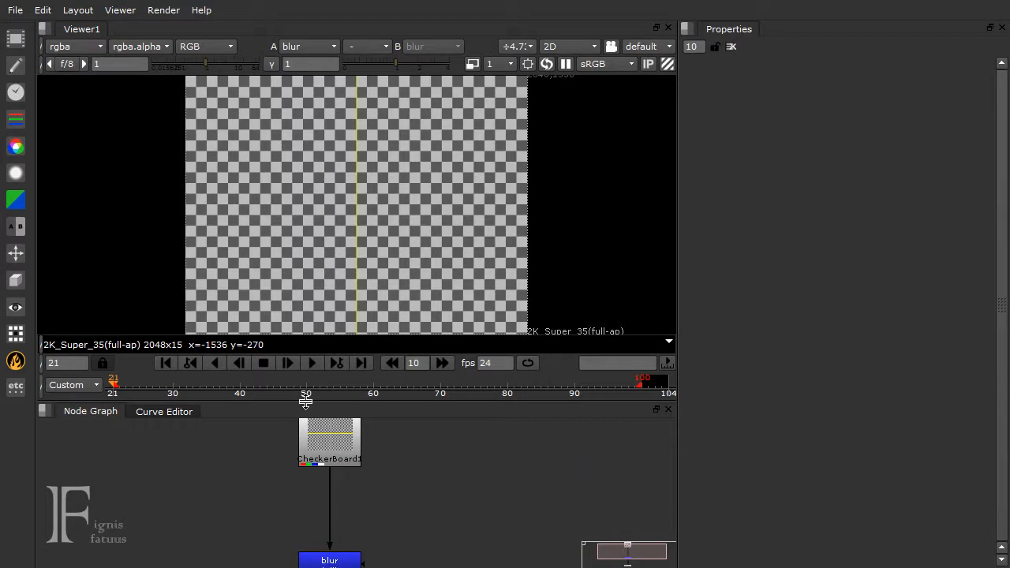
middle_drag(236, 514, 257, 519)
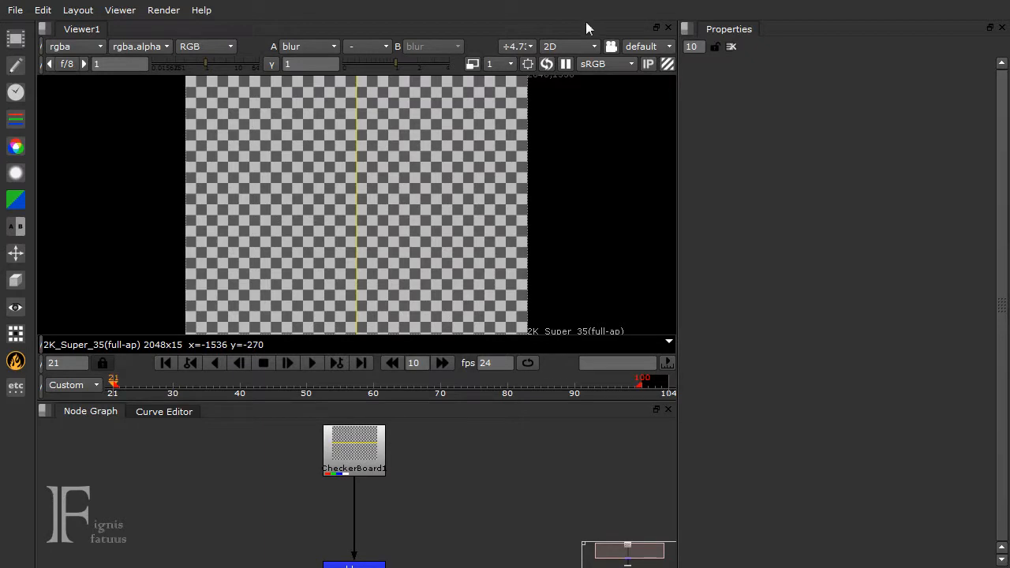
Switch the viewer to 3D, look around the scene grid, and return it to 2D
click(559, 44)
click(563, 79)
scroll(427, 156, down, 5)
ctrl+drag(404, 166, 360, 265)
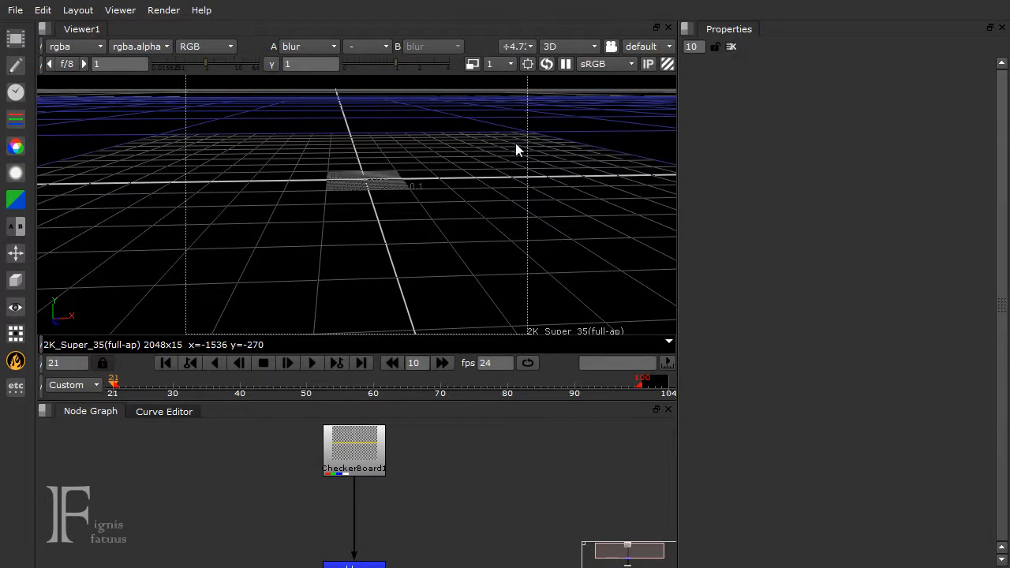
click(567, 47)
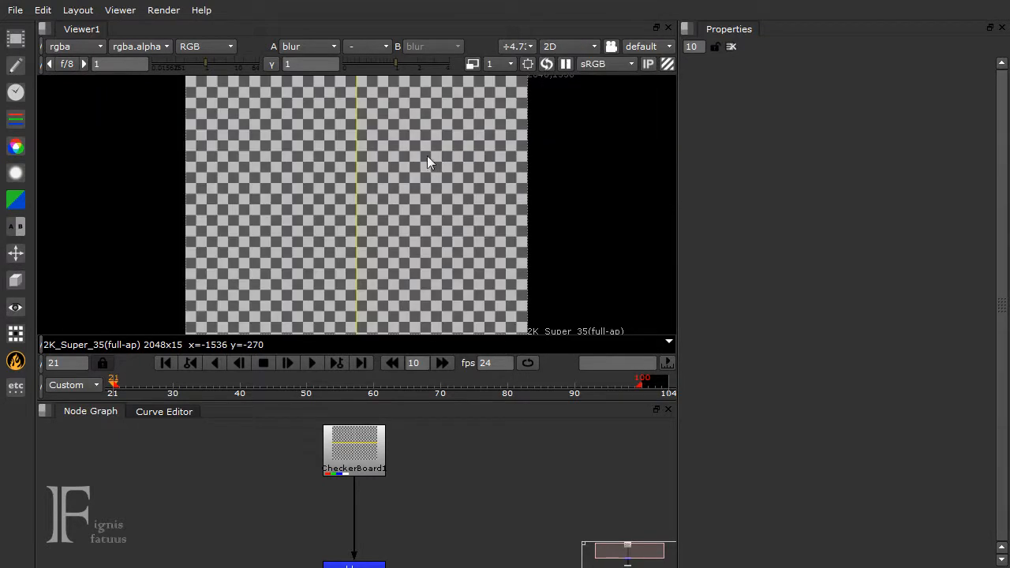
Close the gaps between the CheckerBoard1, blur and Viewer1 nodes to form a compact vertical chain
middle_drag(445, 546, 440, 467)
drag(387, 543, 387, 525)
middle_drag(434, 481, 435, 533)
drag(381, 430, 384, 479)
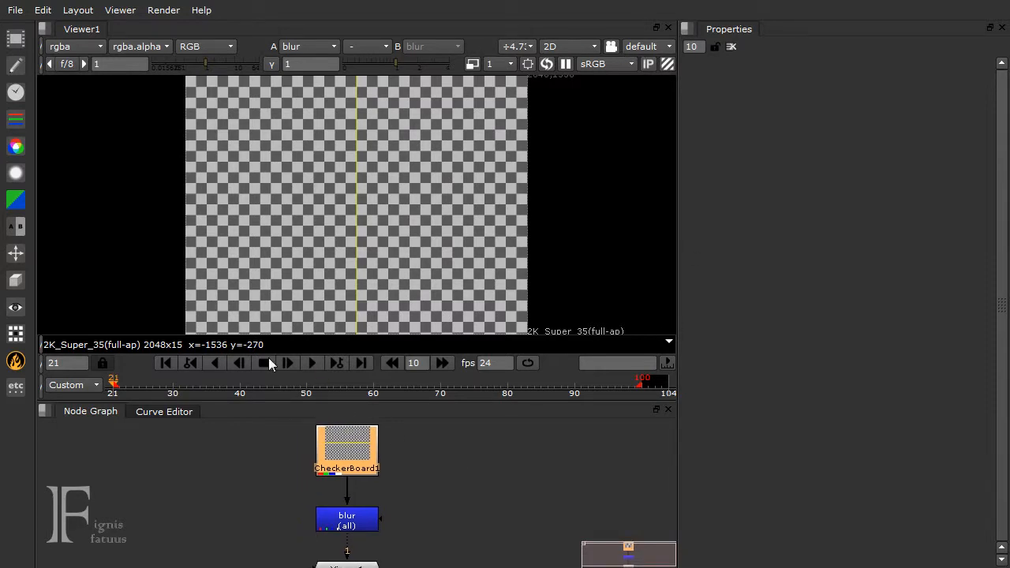
click(489, 540)
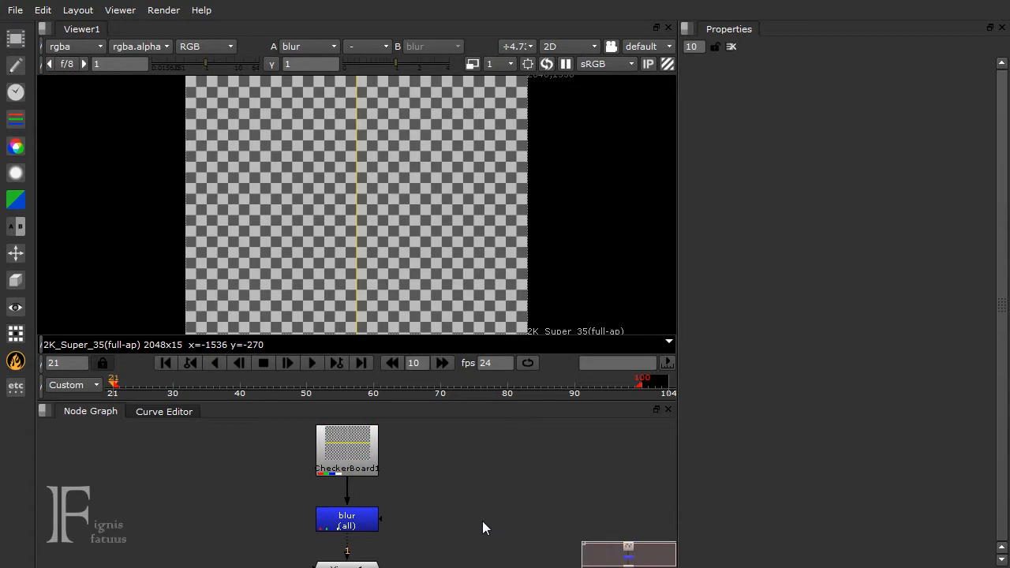